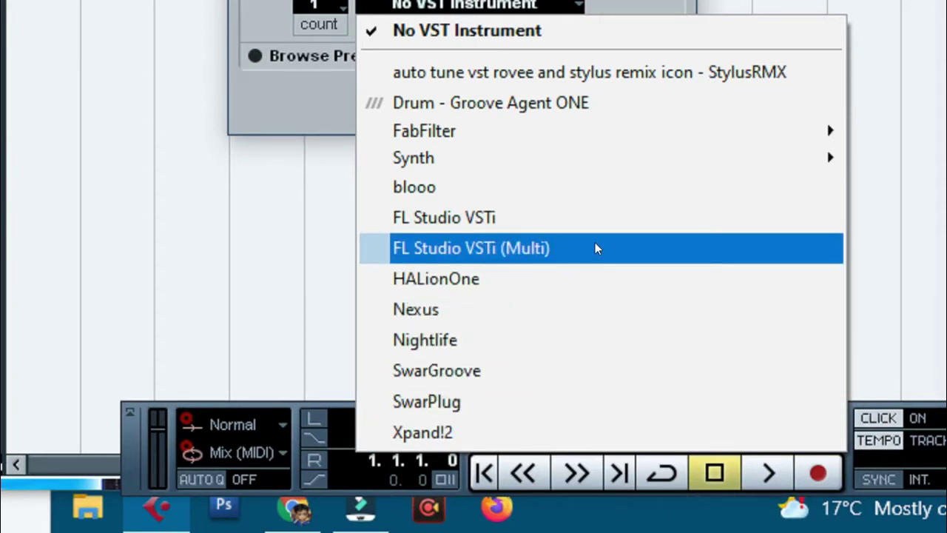
Step: Add one instrument track that uses the Elastik 3 synth as its VST instrument
mouse_move(456, 150)
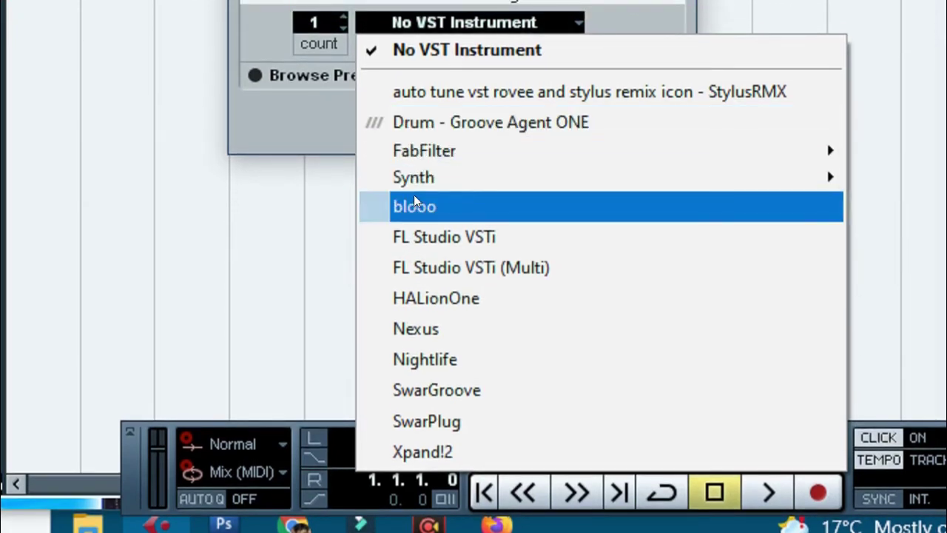
mouse_move(418, 179)
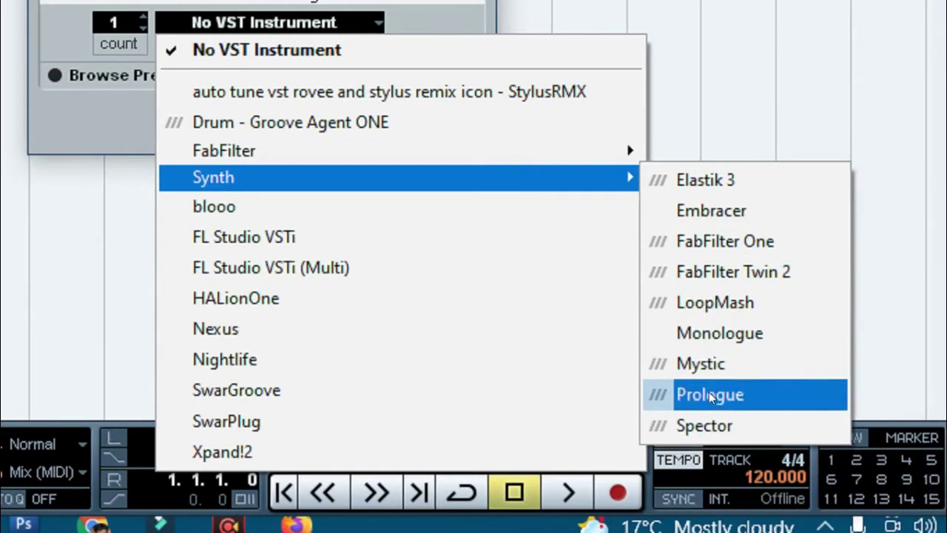
left_click(696, 188)
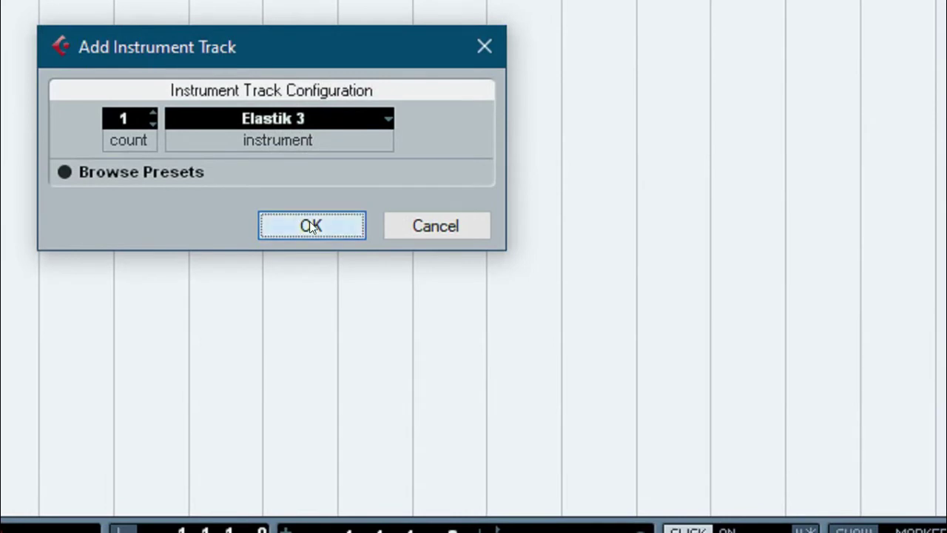
left_click(311, 226)
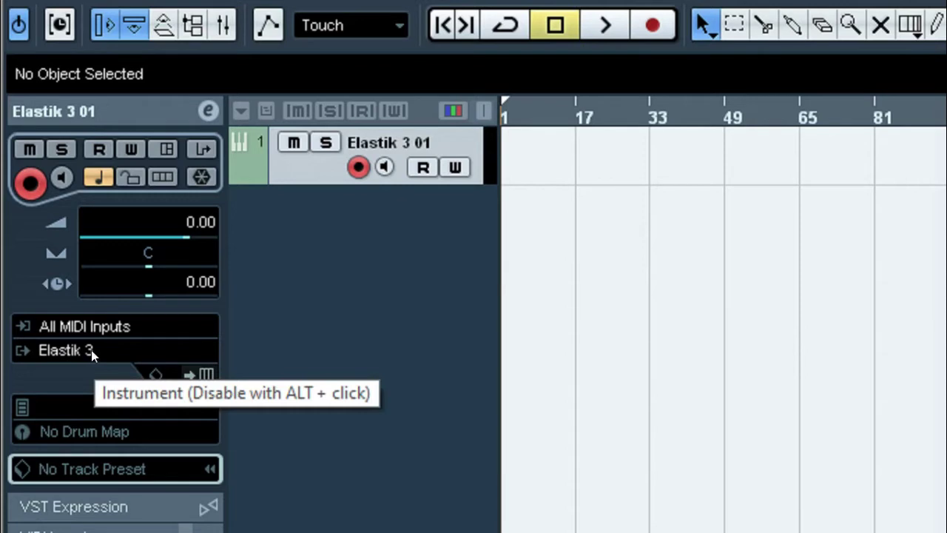
Step: Open the Elastik 3 instrument editor, check its preset browser and dismiss that browser
left_click(206, 376)
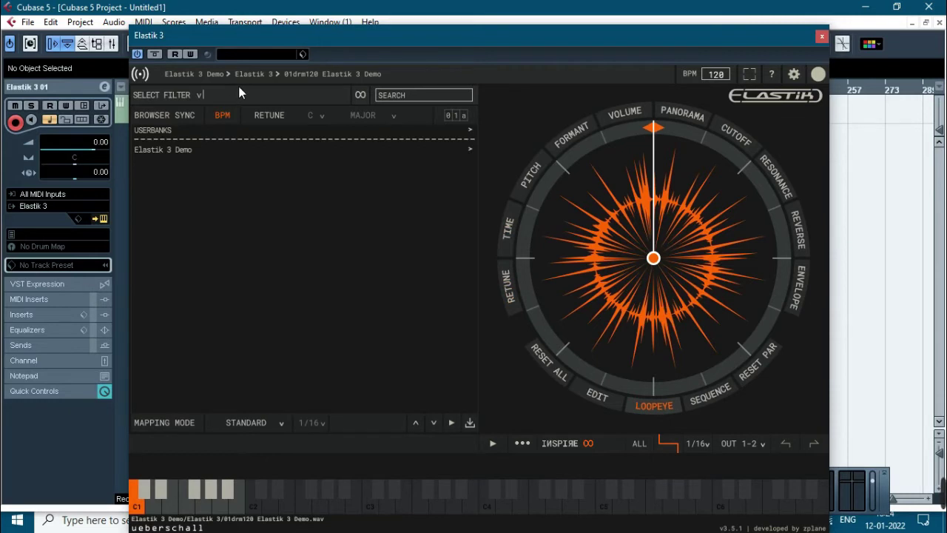
left_click(275, 56)
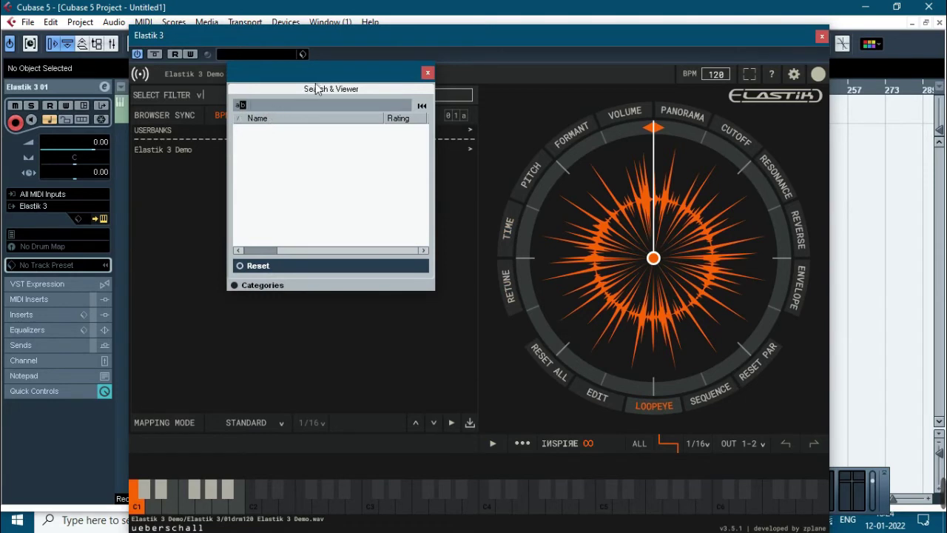
left_click(177, 202)
Step: Filter the Elastik 3 browser by Tags and open the loop list of the Elastik 3 folder
left_click(170, 96)
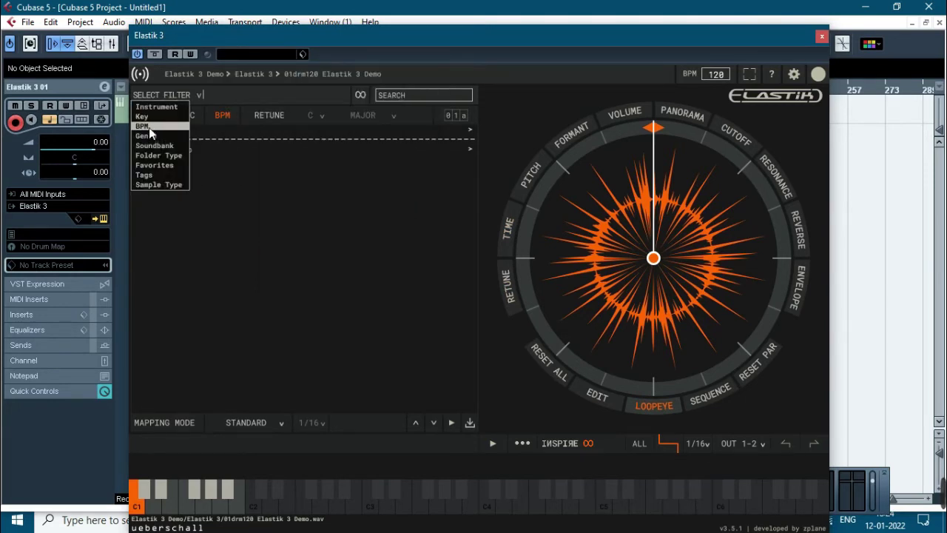
left_click(154, 176)
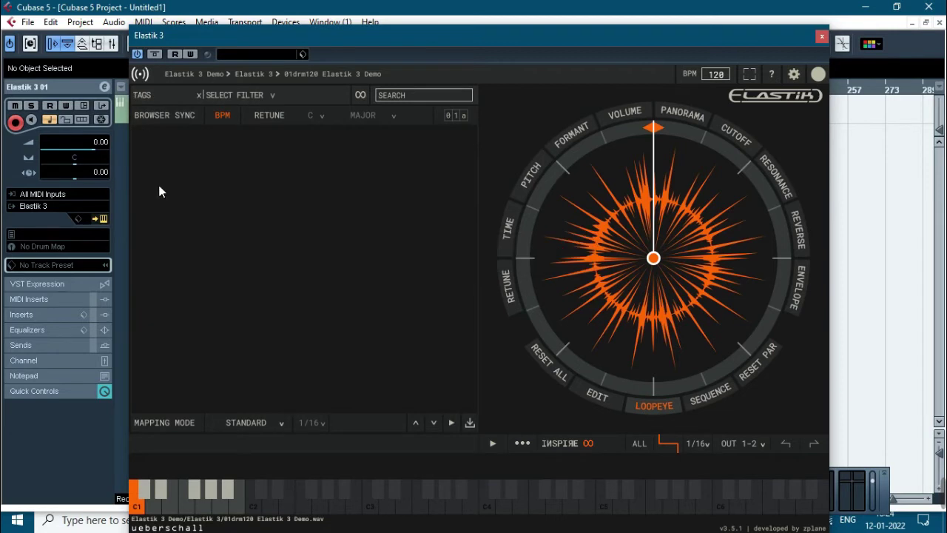
left_click(242, 78)
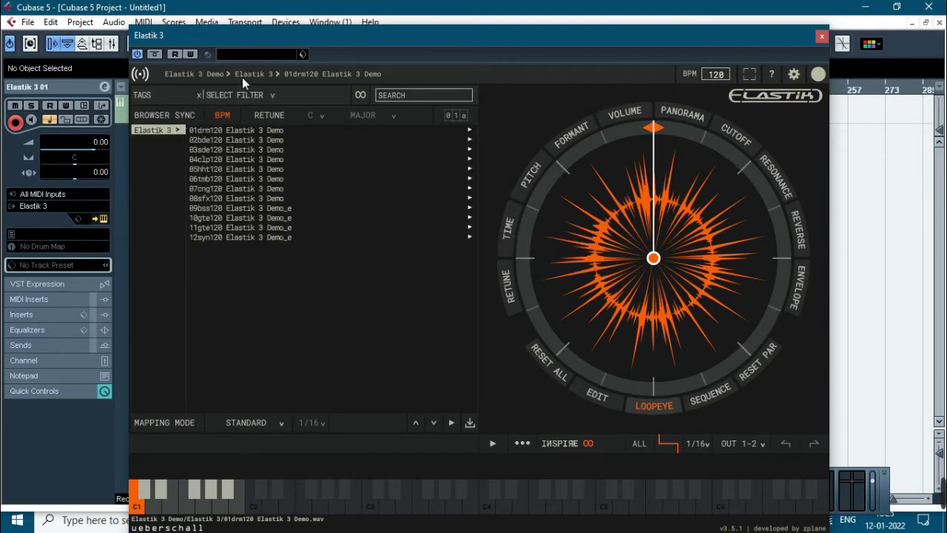
left_click(237, 133)
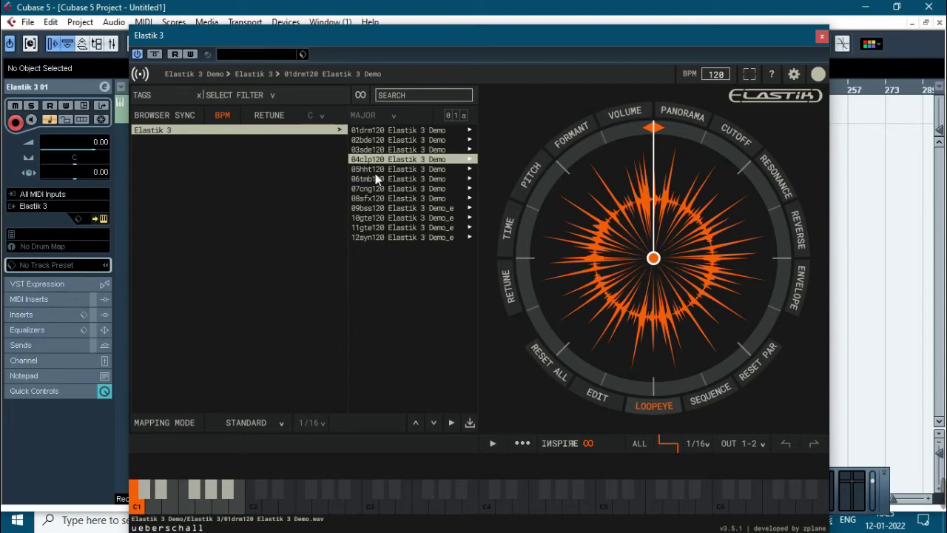
Step: Load the 09bss120 Elastik 3 Demo_e loop into Elastik 3
left_click(369, 178)
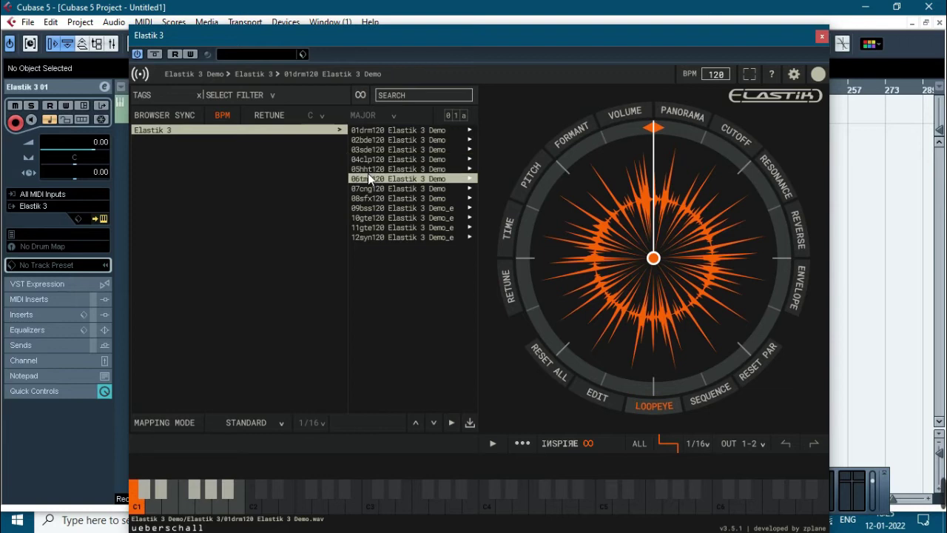
left_click(381, 219)
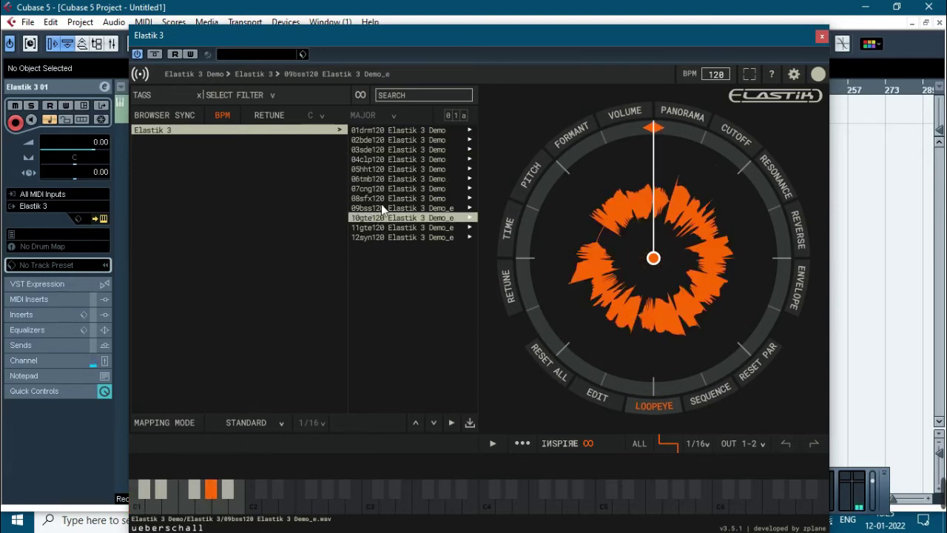
left_click(381, 206)
Step: Look through the remaining Elastik 3 demo loops, from the percussion loops to the synth loop, and close the instrument editor
left_click(386, 168)
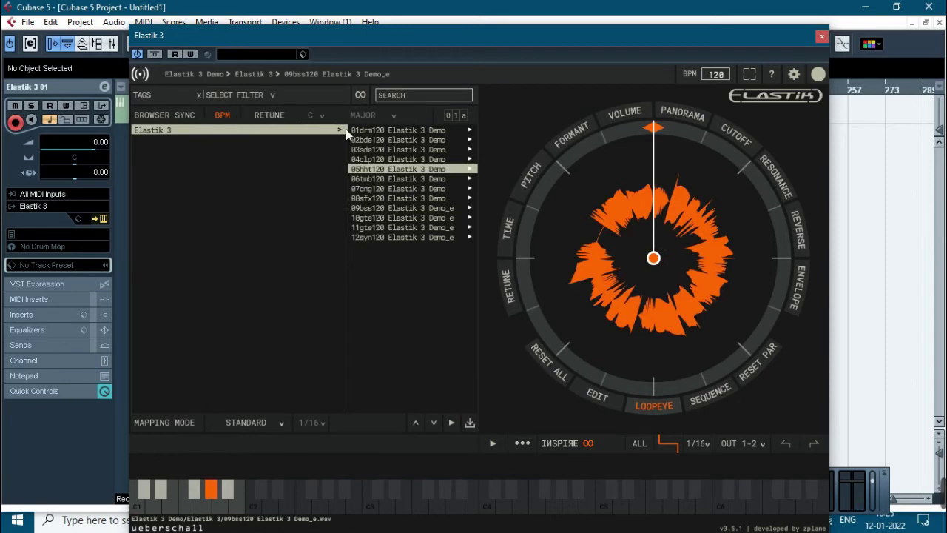
left_click(390, 149)
left_click(379, 178)
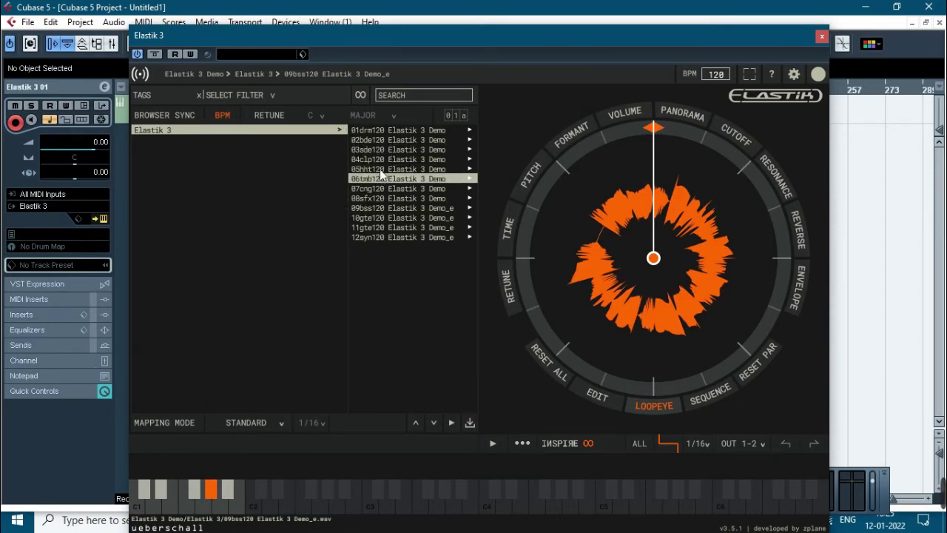
left_click(379, 168)
left_click(380, 158)
left_click(390, 197)
left_click(390, 218)
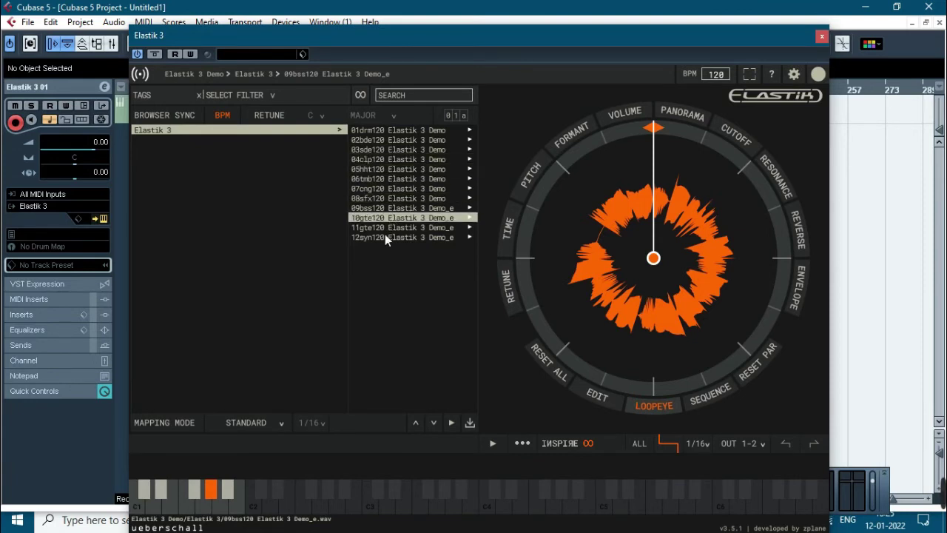
left_click(383, 234)
left_click(381, 224)
left_click(383, 200)
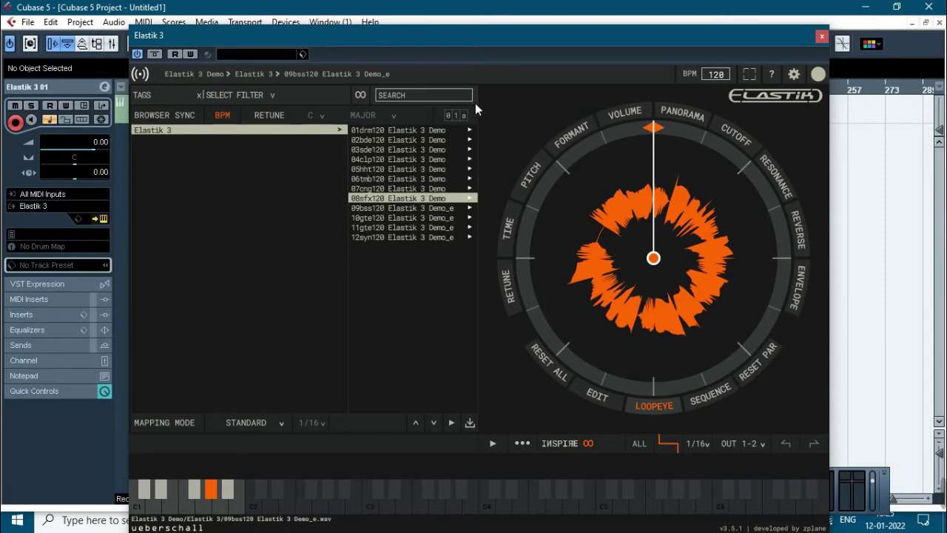
left_click(821, 37)
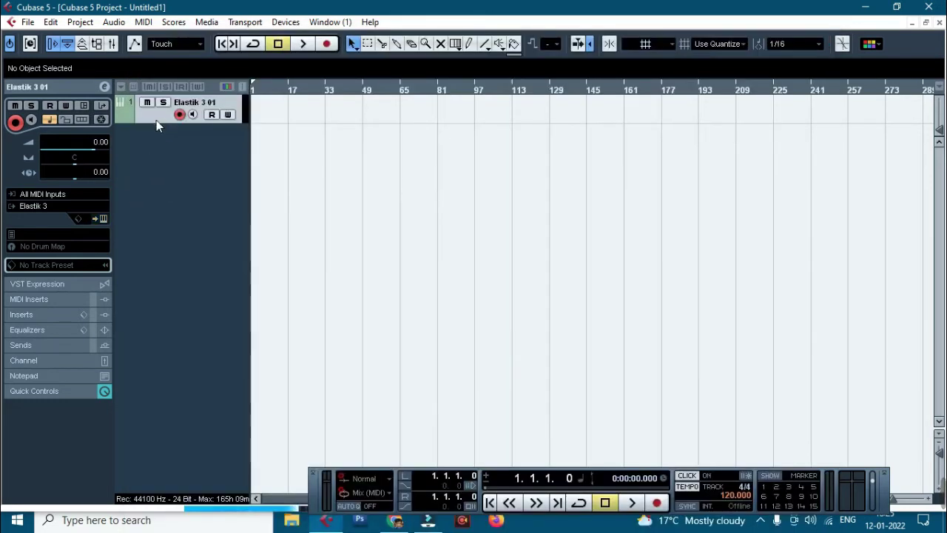
Step: Add a second instrument track that uses the Embracer synth
right_click(160, 150)
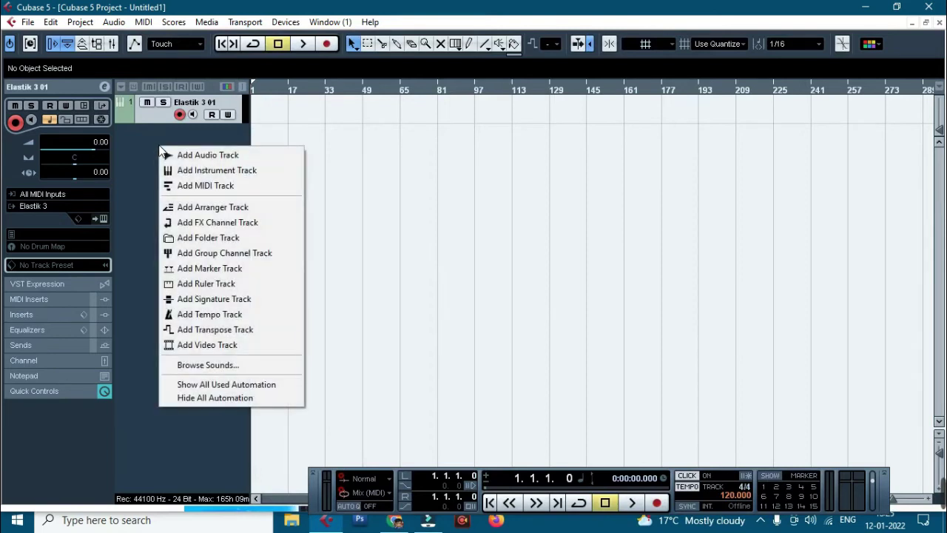
left_click(200, 170)
left_click(475, 271)
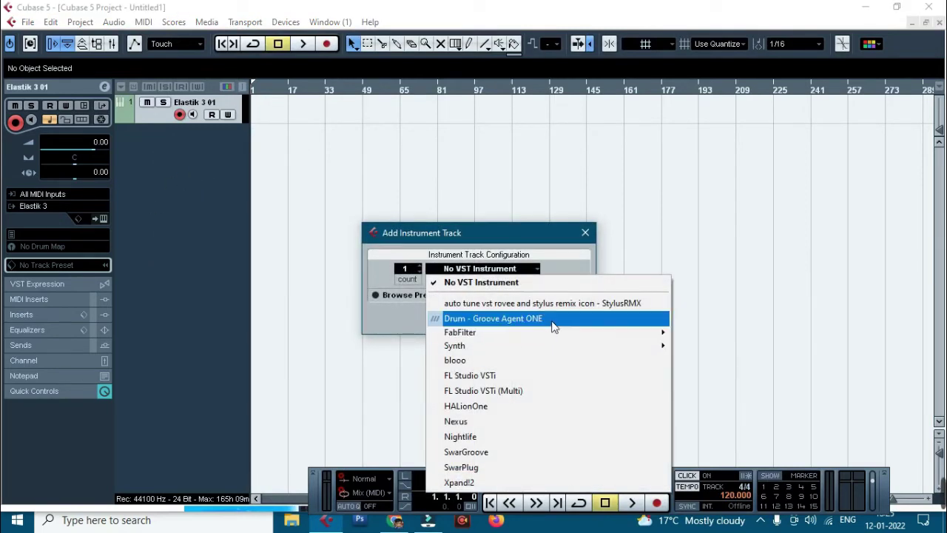
mouse_move(629, 347)
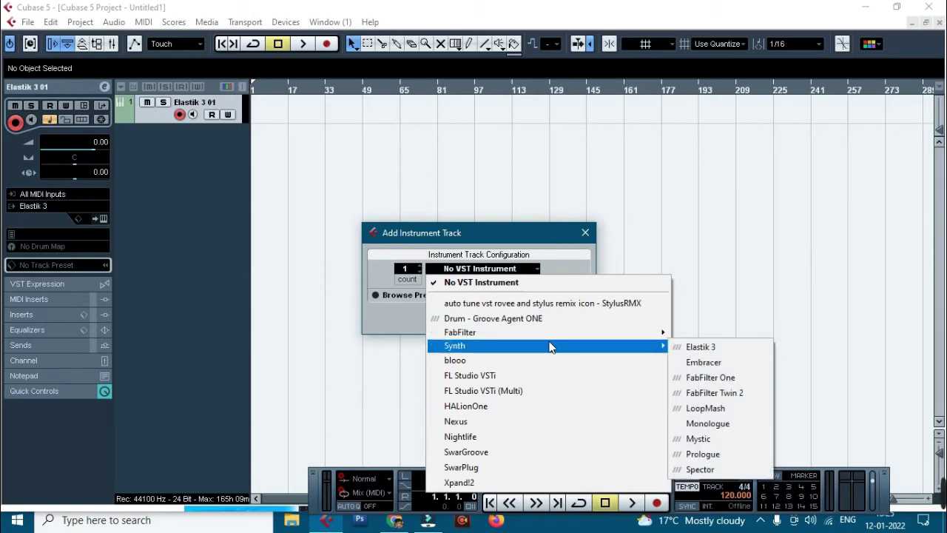
left_click(706, 364)
left_click(497, 323)
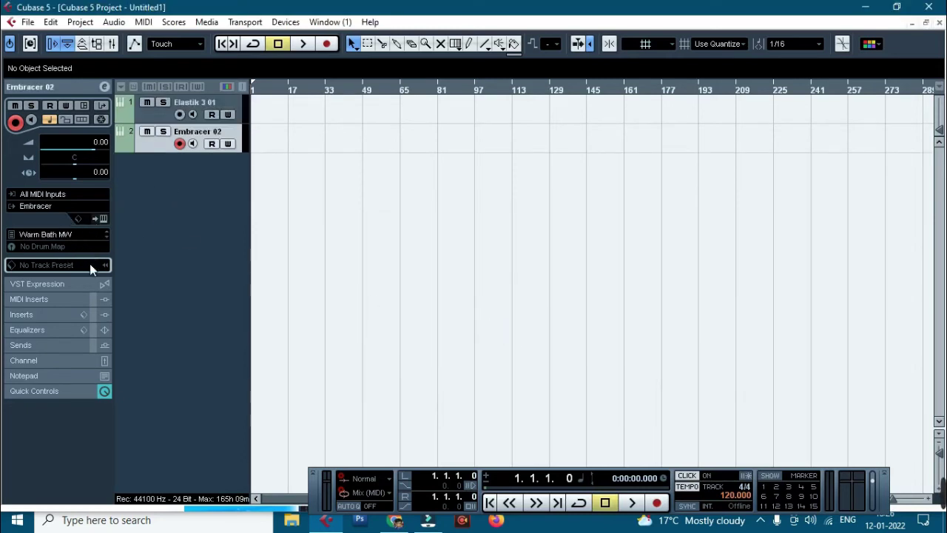
Step: Try several presets on the Embracer track, including 5th Element MW, Total Recall and Blair Witch Project, ending on Phasolina
left_click(57, 235)
left_click(69, 282)
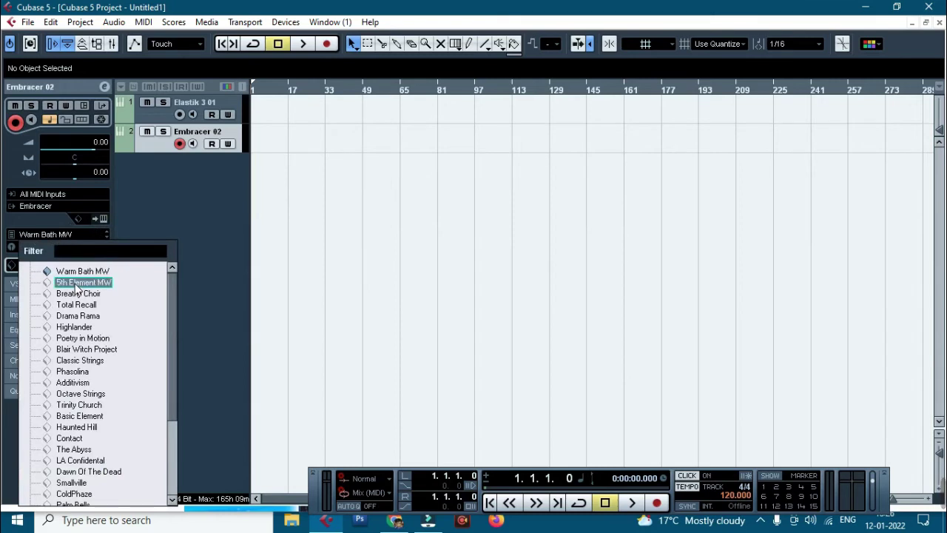
left_click(73, 304)
left_click(81, 349)
left_click(72, 371)
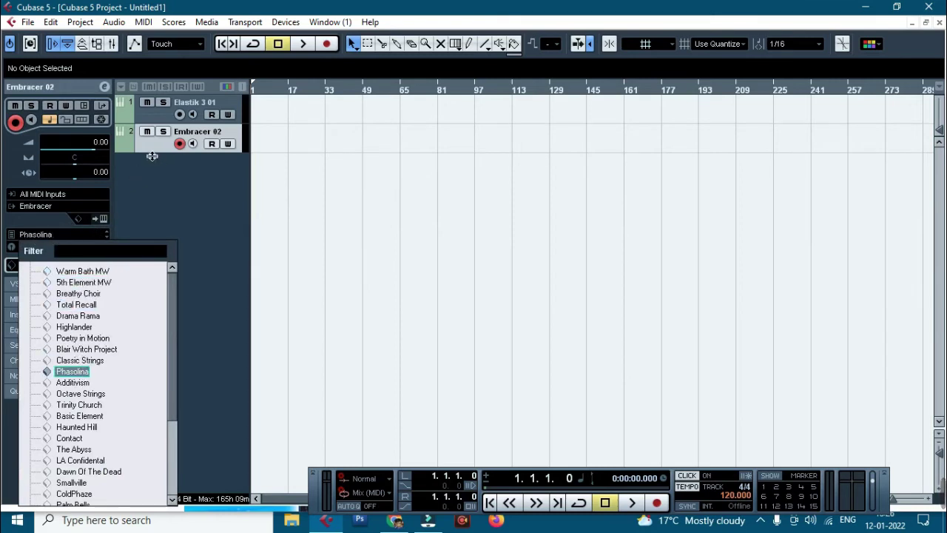
left_click(100, 219)
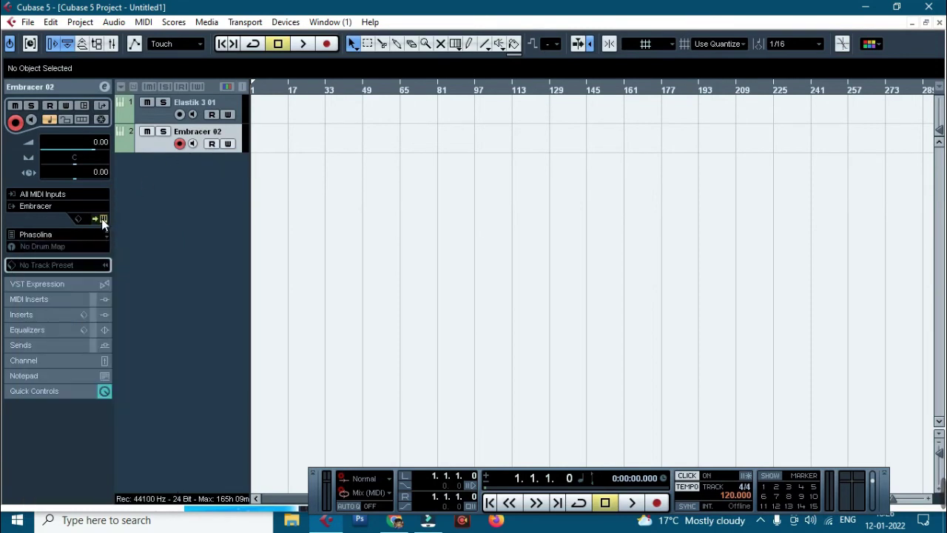
Step: Open the Embracer instrument editor, reposition its window and load the Haunted Hill preset
left_click(101, 218)
left_click_drag(403, 154, 425, 131)
left_click(411, 146)
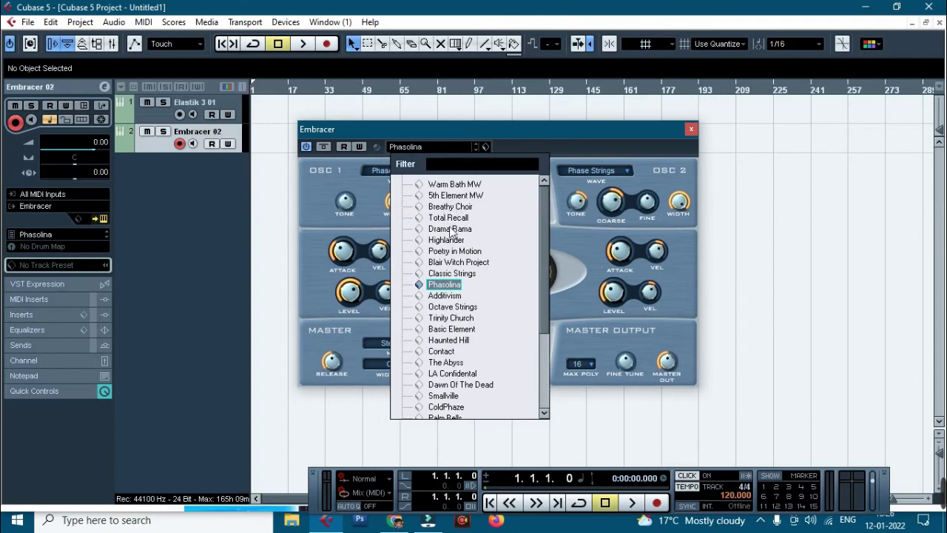
scroll(459, 276, "down", 2)
left_click(444, 293)
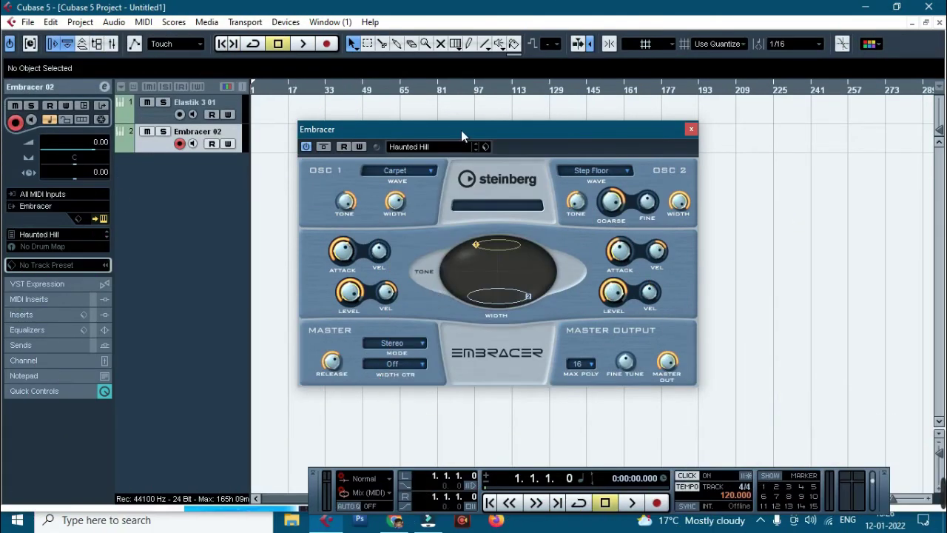
Step: Try the Drama Rama, Highlander, Classic Strings and Additivism presets in Embracer
left_click(409, 149)
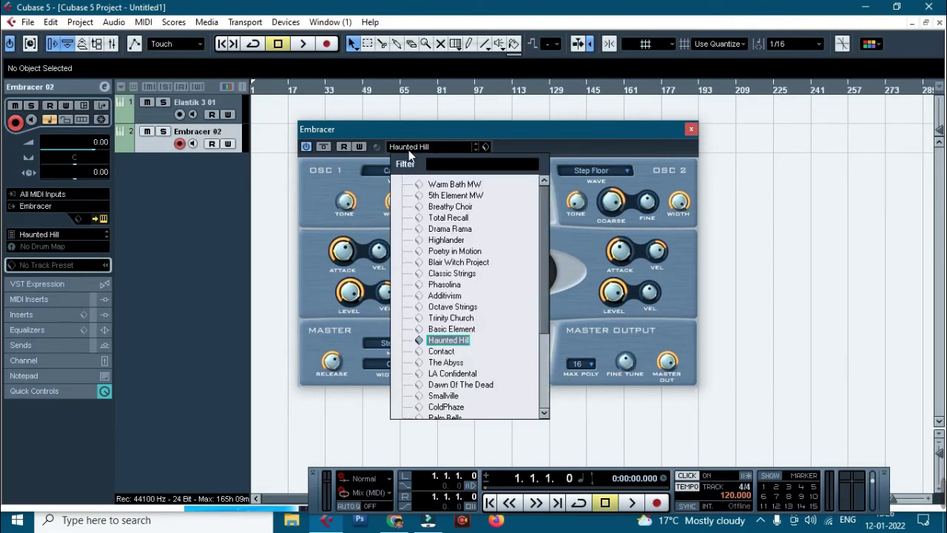
left_click(449, 229)
left_click(446, 239)
left_click(435, 276)
left_click(445, 296)
scroll(448, 319, "down", 2)
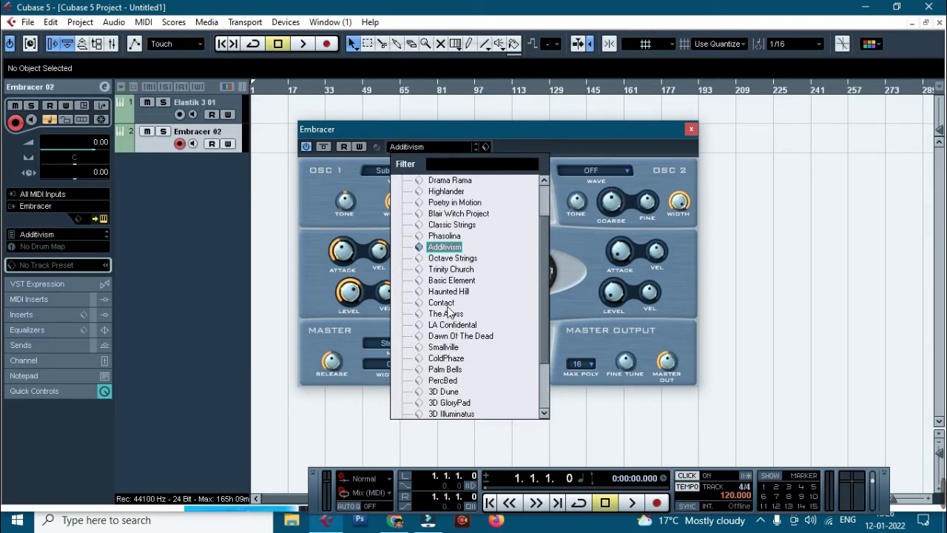
scroll(455, 311, "down", 2)
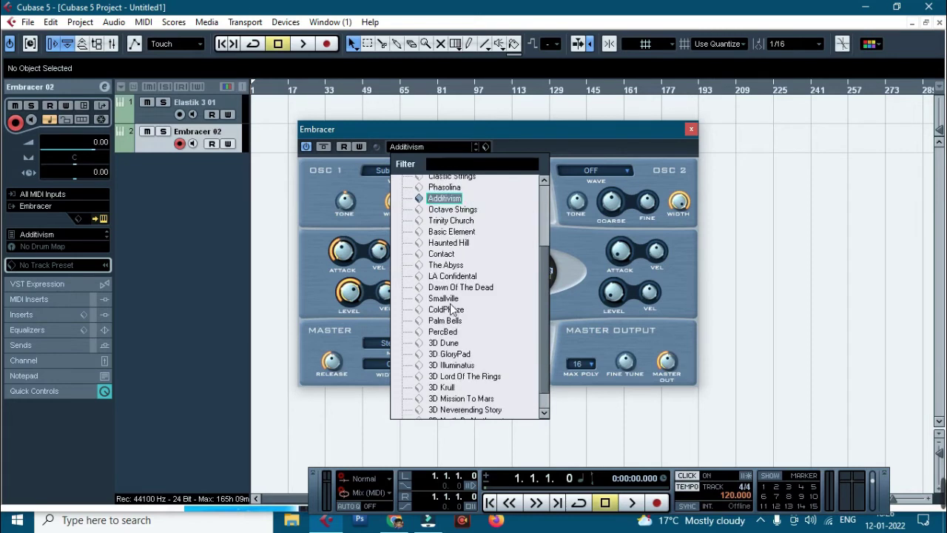
Step: Try the Smallville, ColdPhaze, Palm Bells, PercBed and 3D GloryPad presets in Embracer
left_click(443, 299)
left_click(446, 309)
left_click(441, 323)
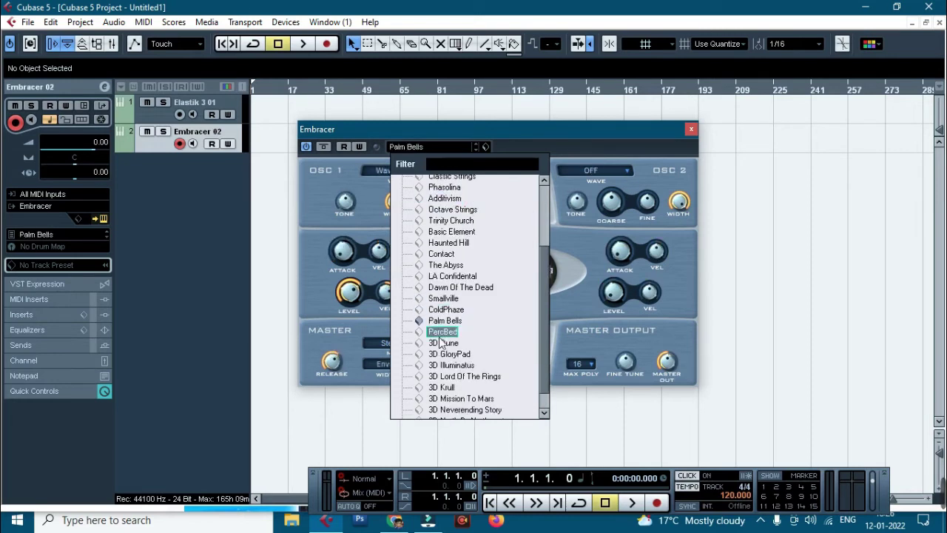
left_click(442, 332)
left_click(442, 353)
Step: Try the Embracer presets from 3D Illuminatus to 3D Mission To Mars and load Dawn Of The Dead
scroll(441, 354, "down", 1)
left_click(439, 346)
left_click(439, 356)
left_click(442, 367)
left_click(443, 378)
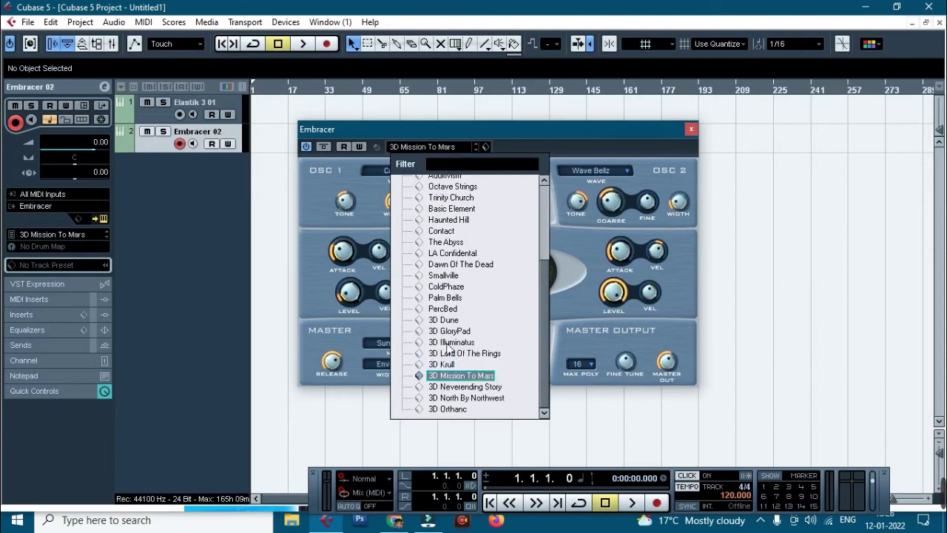
left_click(442, 267)
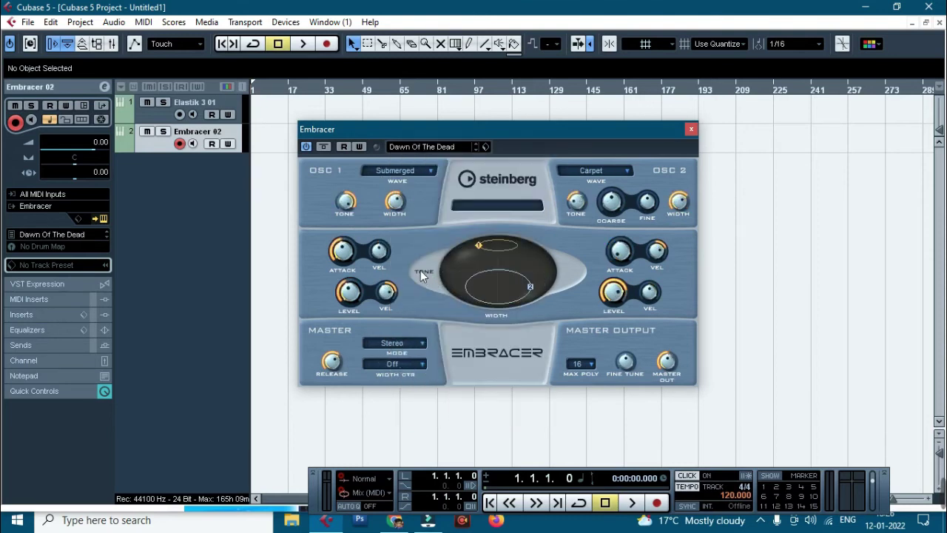
Step: Try the 3D GloryPad and Haunted Hill presets and set Embracer to the Contact preset
left_click(406, 146)
scroll(432, 318, "down", 4)
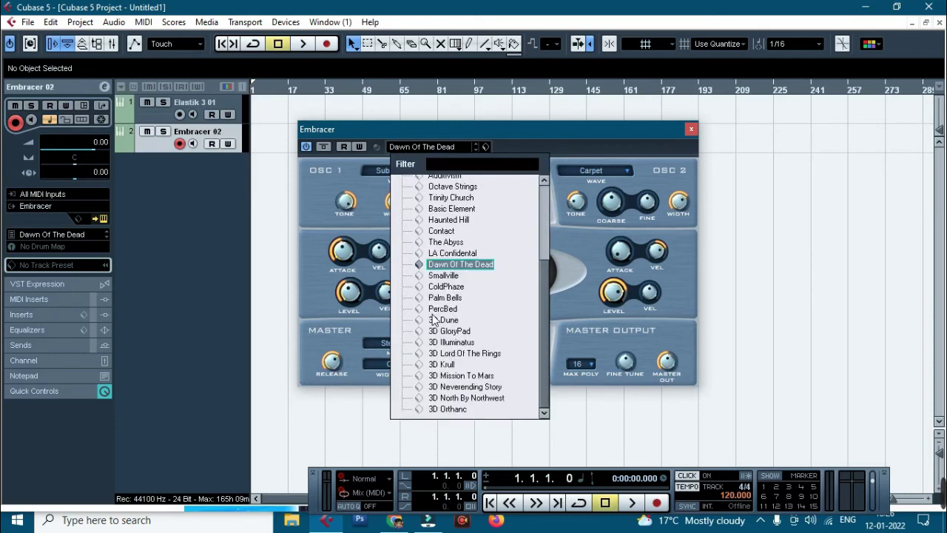
left_click(447, 331)
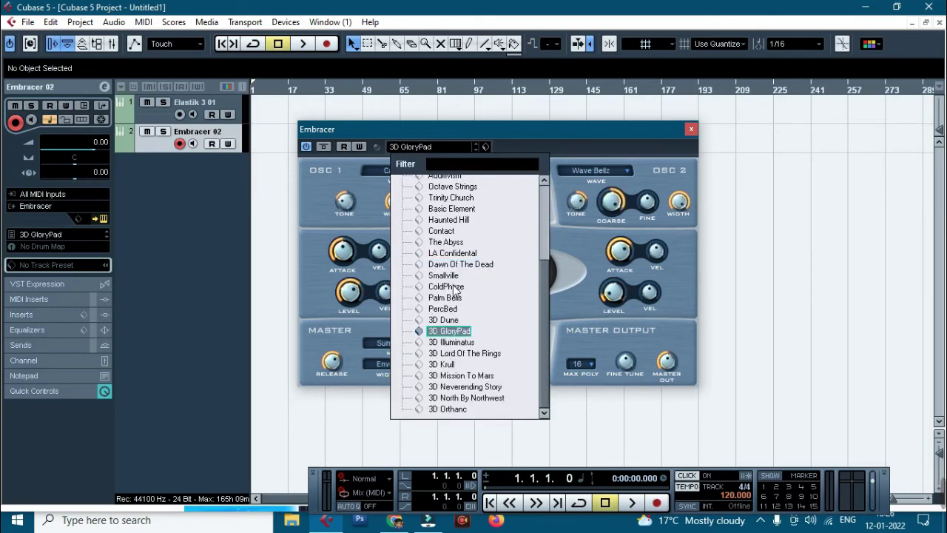
left_click(450, 221)
left_click(442, 231)
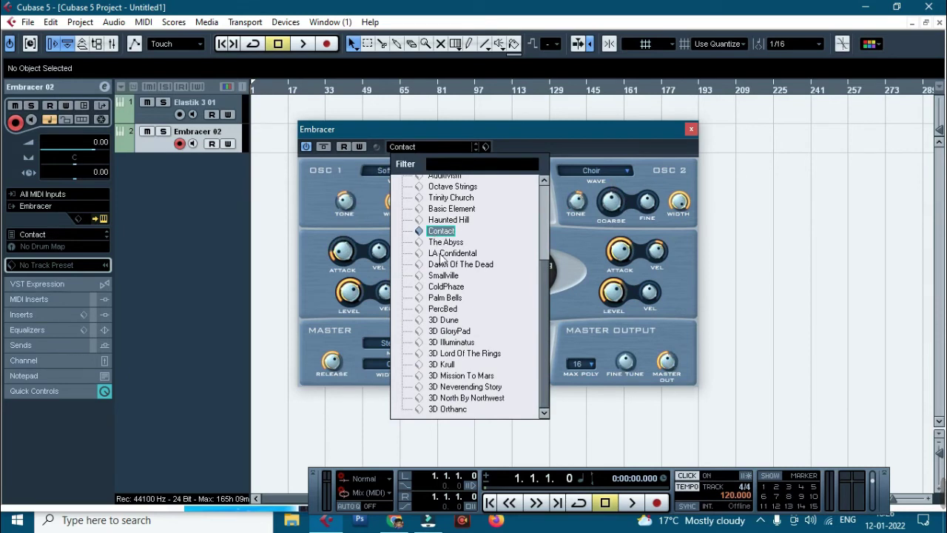
Step: Try the 3D Dune, 3D Illuminatus, 3D Lord Of The Rings and 3D Krull presets in Embracer
left_click(449, 320)
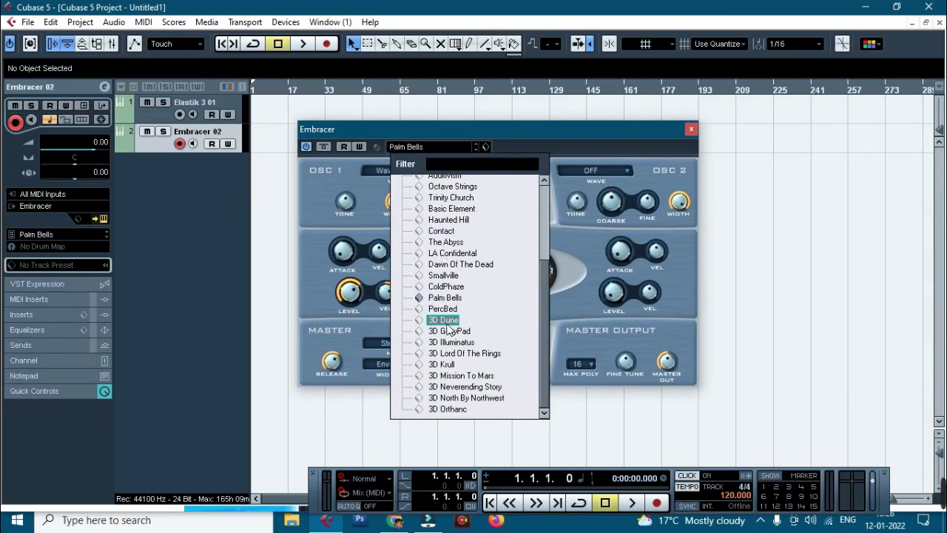
left_click(450, 342)
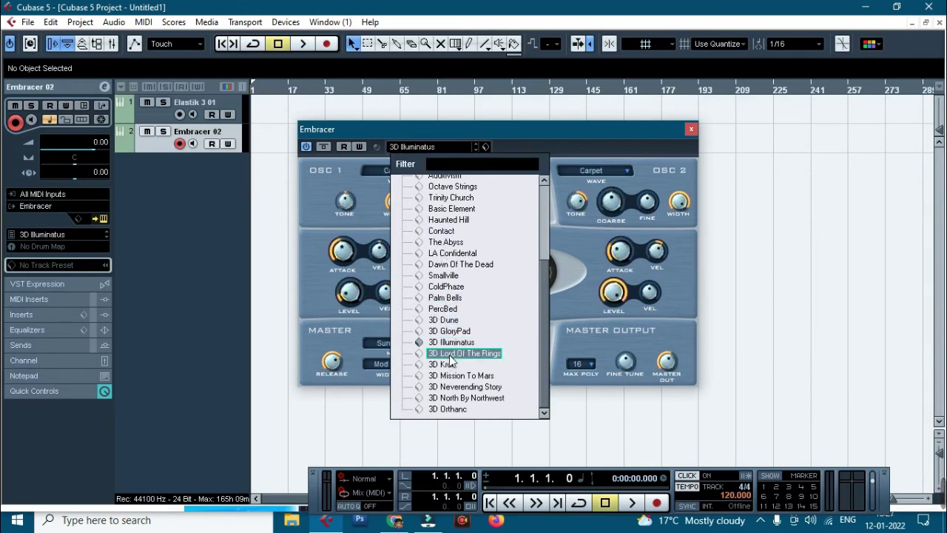
left_click(449, 355)
left_click(448, 365)
Step: Try the ColdPhaze, Contact, Basic Element and Trinity Church presets in Embracer
left_click(446, 286)
left_click(442, 231)
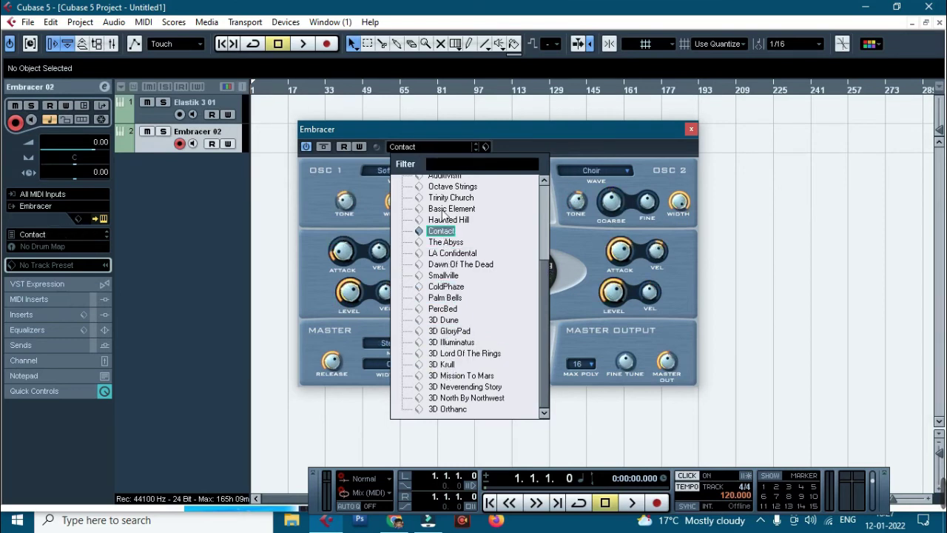
left_click(448, 208)
left_click(444, 197)
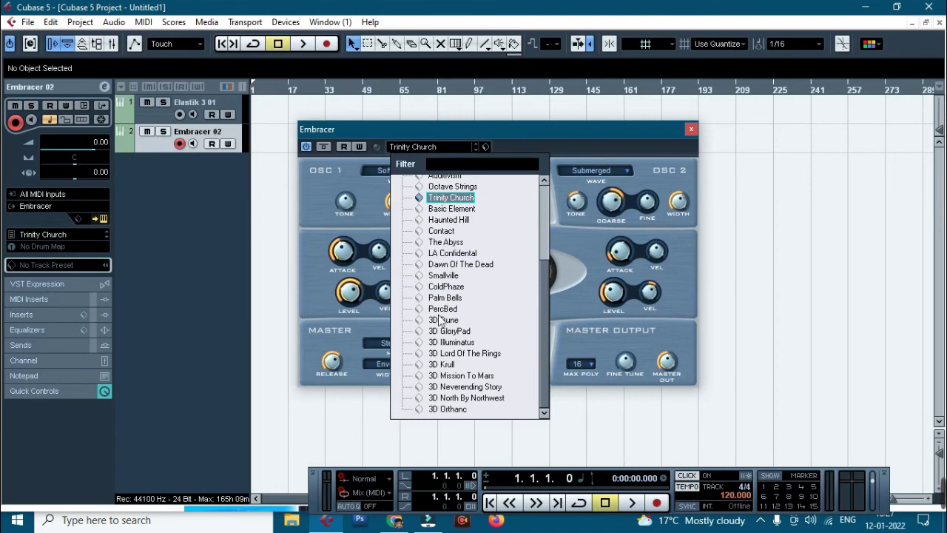
Step: Try the 3D Lord Of The Rings, PercBed, 3D Krull and 3D Mission To Mars presets in Embracer
left_click(440, 354)
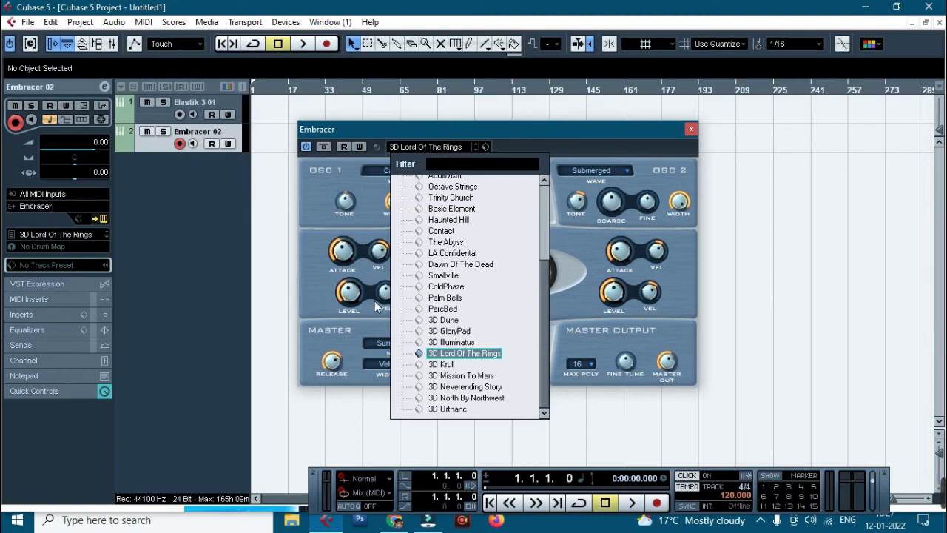
left_click(433, 309)
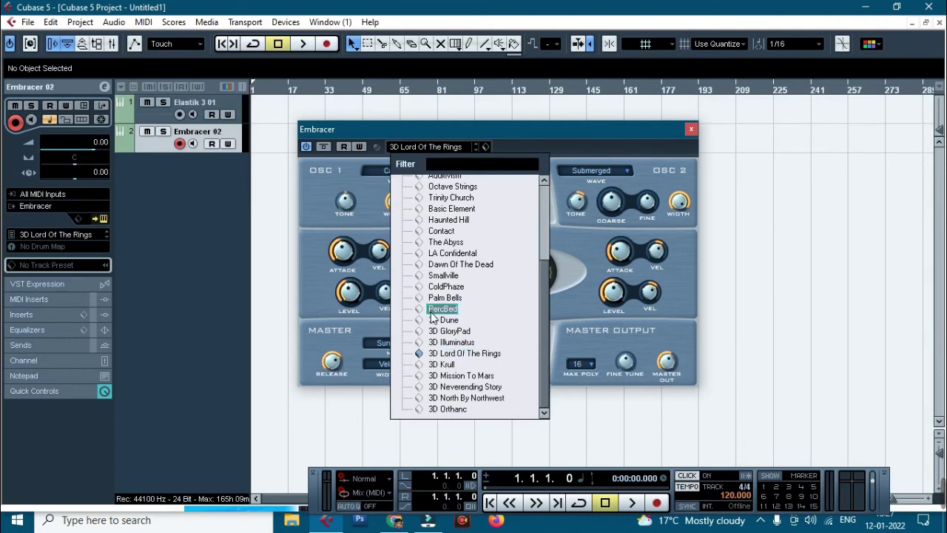
left_click(440, 354)
left_click(442, 364)
left_click(442, 376)
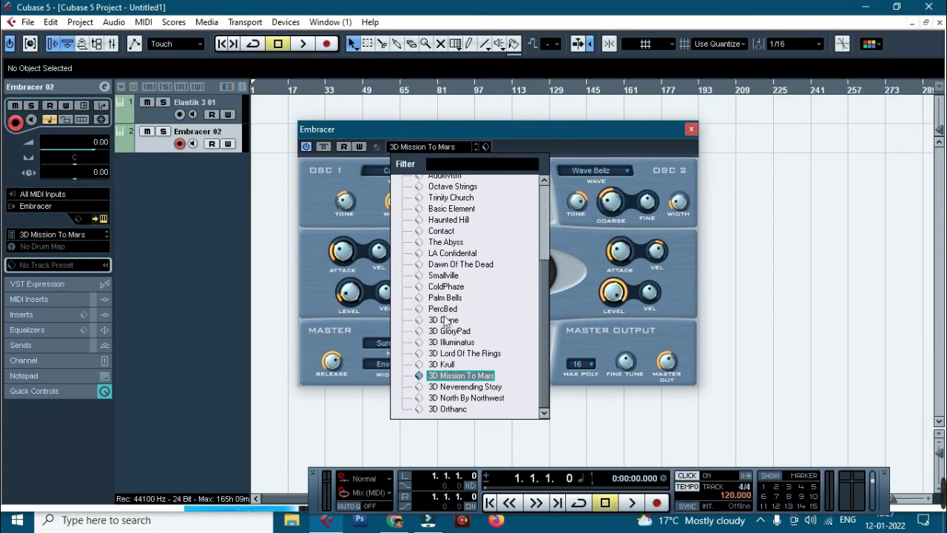
Step: Try Embracer presets going up the list from Palm Bells through Dawn Of The Dead and Contact to Additivism
left_click(442, 297)
left_click(443, 287)
left_click(442, 264)
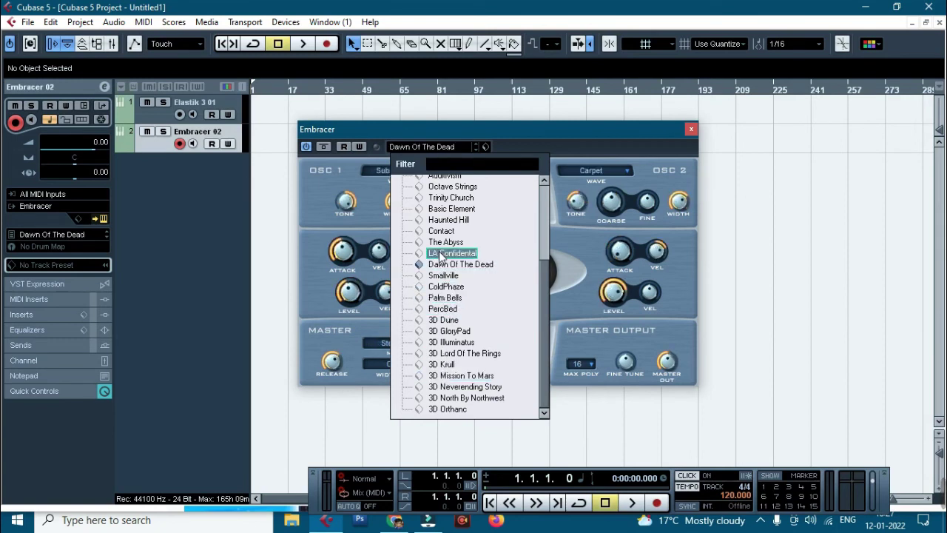
left_click(442, 253)
left_click(442, 231)
left_click(441, 209)
left_click(441, 197)
left_click(442, 187)
left_click(442, 177)
Step: Try Embracer presets going down the list from Contact through Smallville and 3D Dune to 3D North By Northwest
left_click(442, 231)
left_click(443, 275)
left_click(443, 309)
left_click(442, 320)
left_click(442, 342)
left_click(442, 364)
left_click(443, 376)
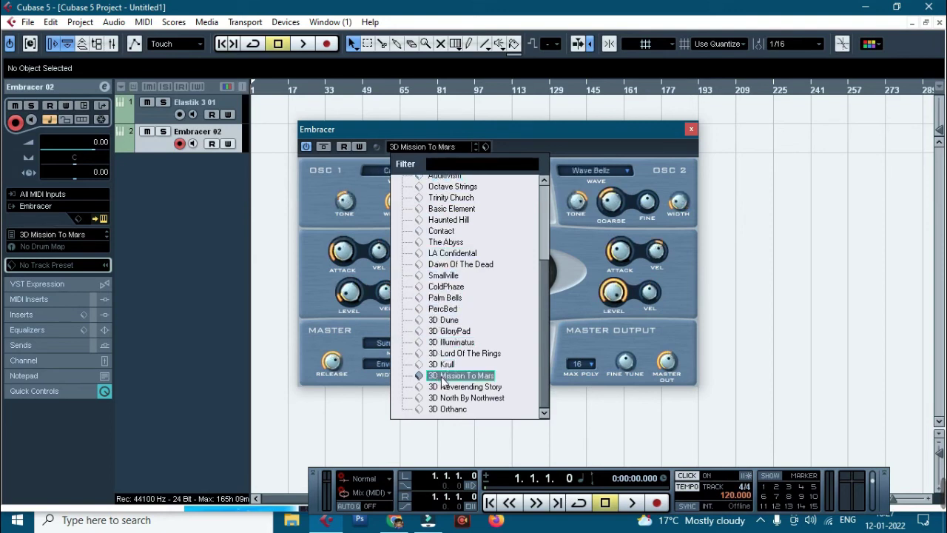
left_click(443, 399)
Step: Try Embracer presets going up the list from 3D Illuminatus through Palm Bells and LA Confidential to Additivism
left_click(439, 342)
left_click(442, 321)
left_click(443, 298)
left_click(442, 286)
left_click(442, 265)
left_click(442, 253)
left_click(442, 231)
left_click(442, 209)
left_click(442, 197)
left_click(442, 187)
left_click(442, 177)
Step: Try the Trinity Church, Haunted Hill, The Abyss, Smallville and Palm Bells presets in Embracer
left_click(443, 198)
left_click(442, 220)
left_click(442, 242)
left_click(443, 275)
left_click(442, 298)
Step: Set Embracer to the 3D Illuminatus preset and close the preset list
left_click(442, 343)
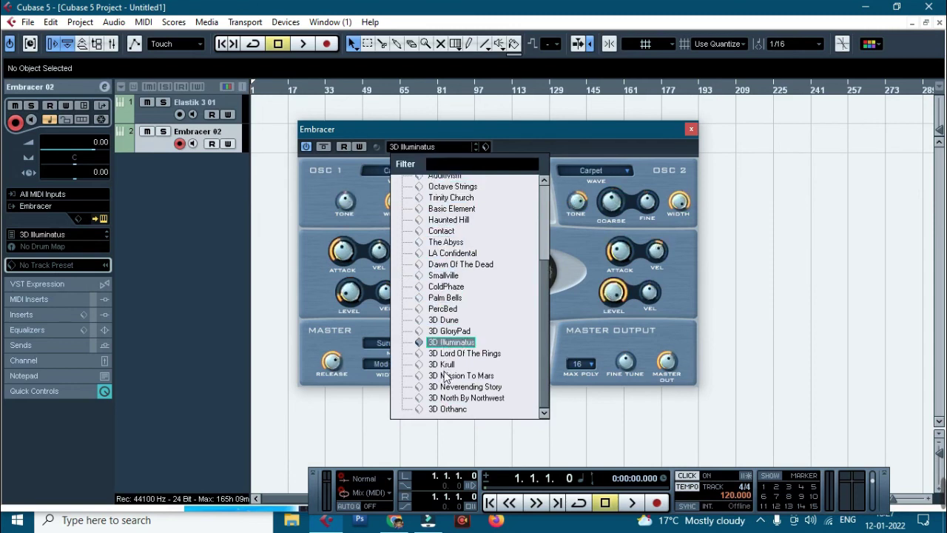
scroll(473, 252, "up", 3)
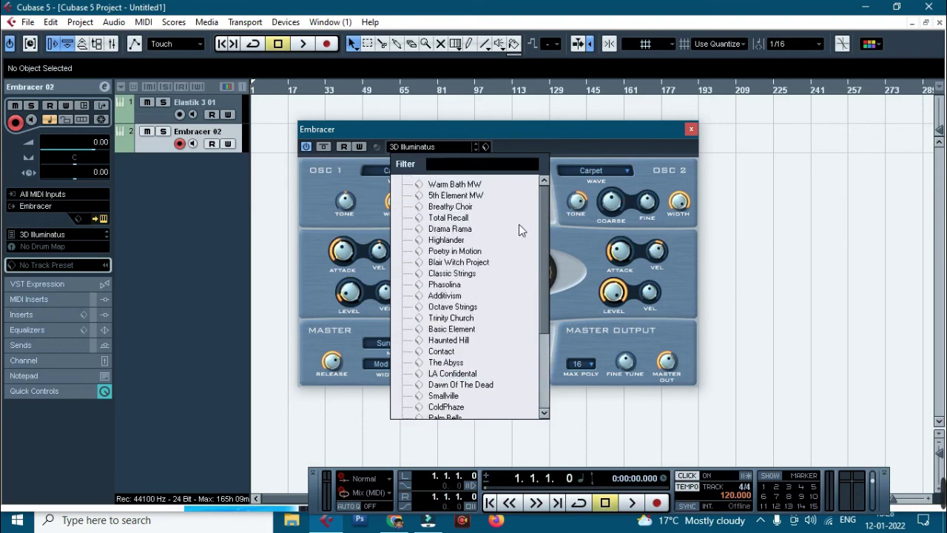
left_click(573, 141)
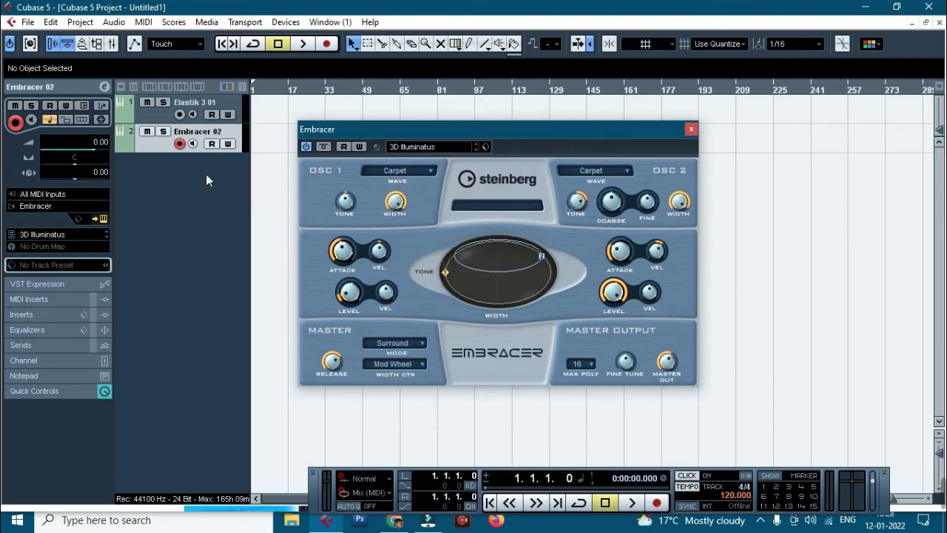